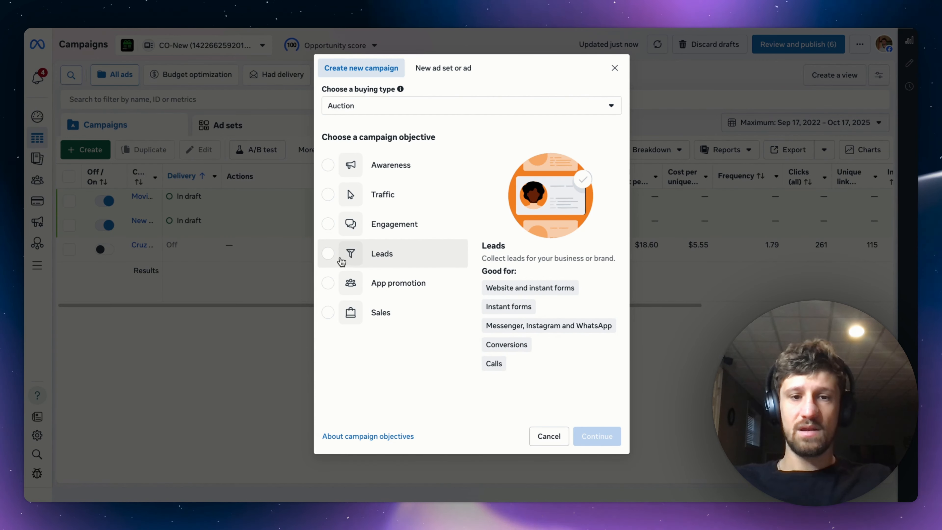
Create a new campaign with the Leads objective and name it "Demo office".
left_click(341, 261)
left_click(593, 437)
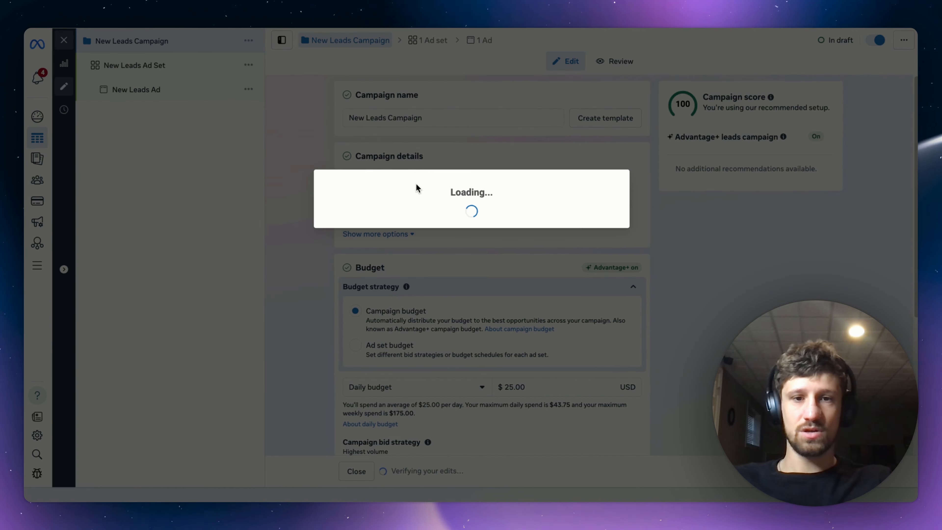
left_click_drag(426, 118, 286, 154)
type("Demo office")
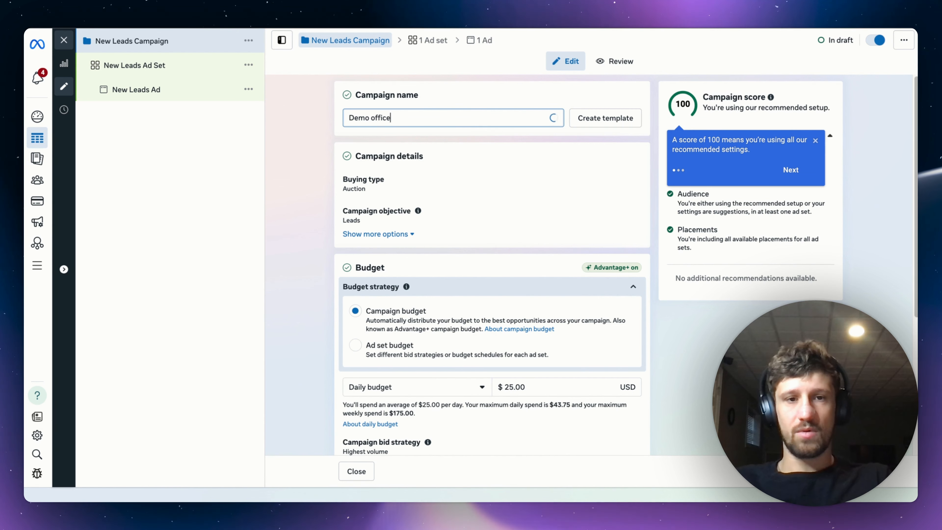
left_click(309, 163)
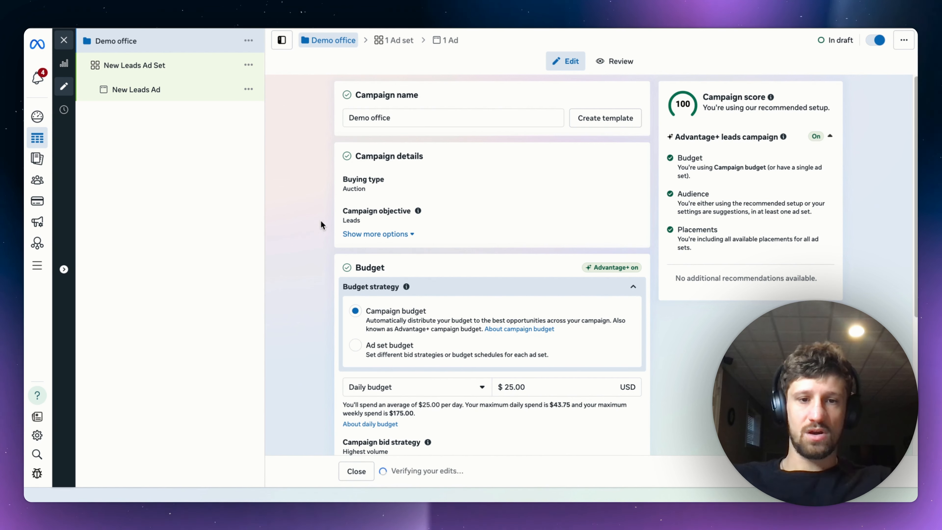
Switch the campaign's budget strategy to Ad set budget and turn off sharing budget with other ad sets.
scroll(321, 233, "down", 2)
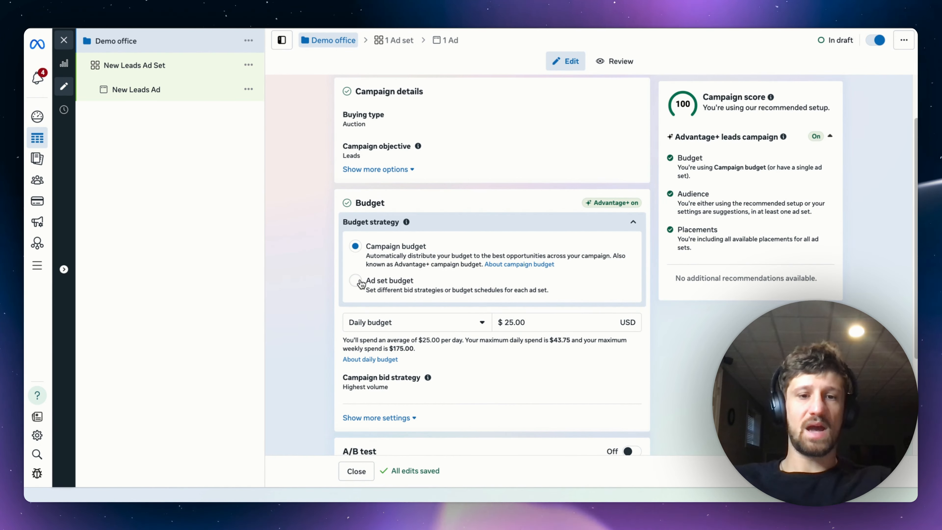
left_click(356, 281)
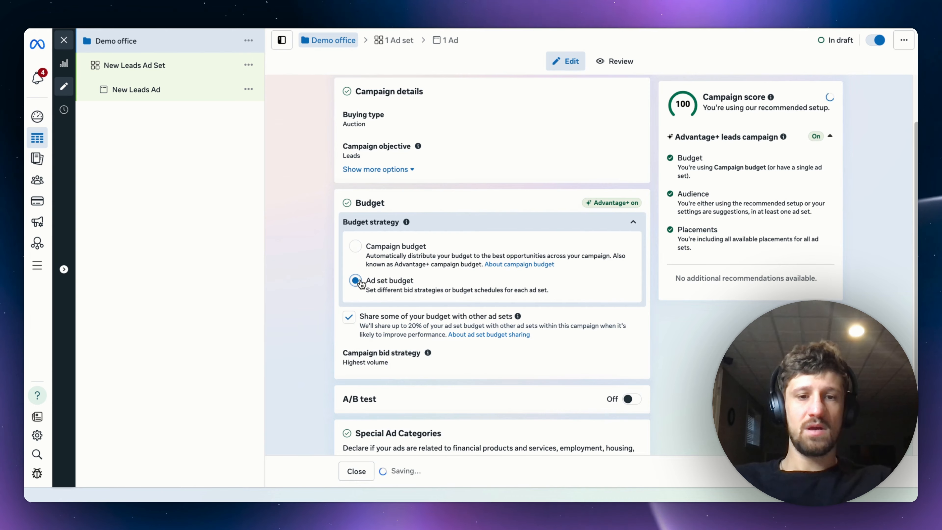
left_click(349, 318)
scroll(339, 317, "down", 1)
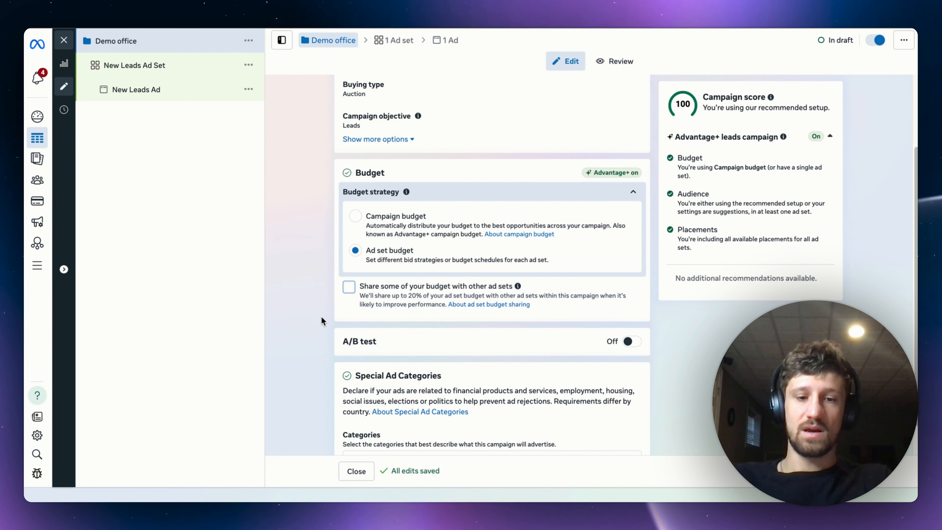
scroll(322, 316, "down", 2)
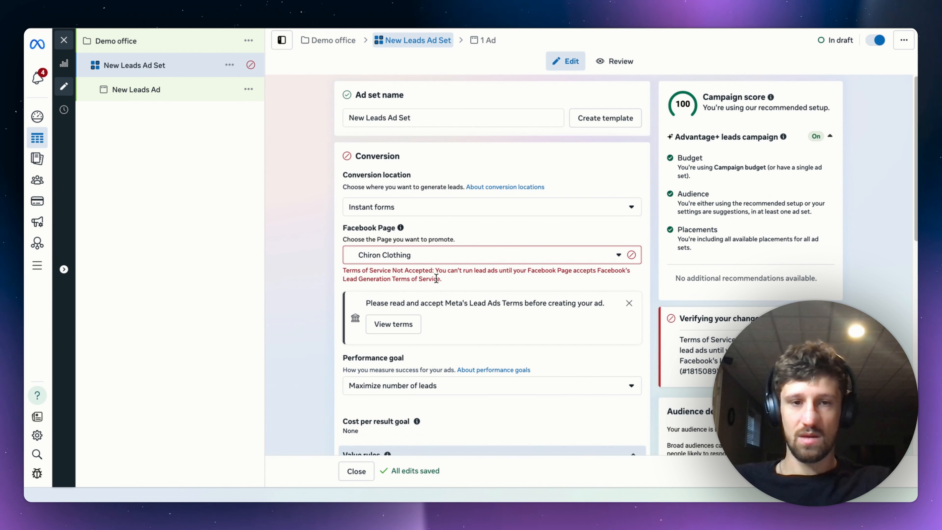
Rename the new leads ad set as "Treatment 1 adset".
triple_click(382, 117)
type("Treatment")
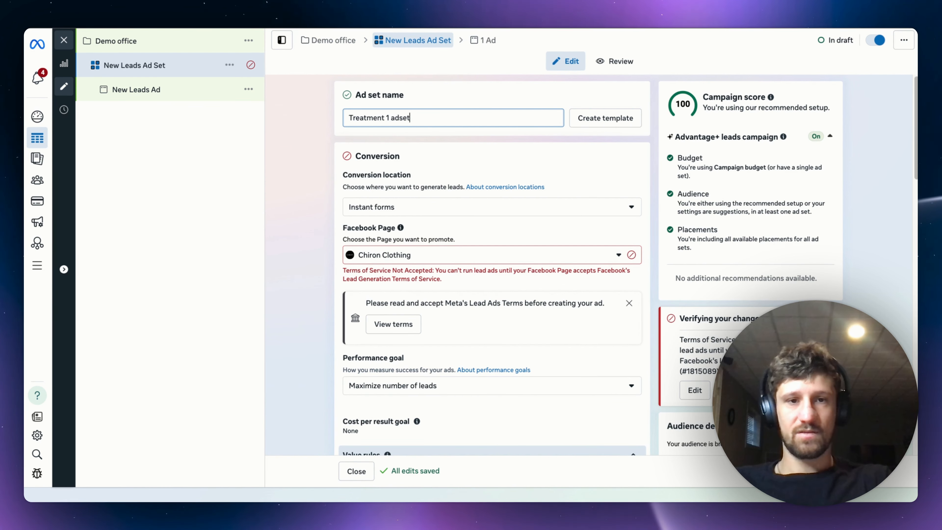
type(" 1 adset")
left_click(319, 129)
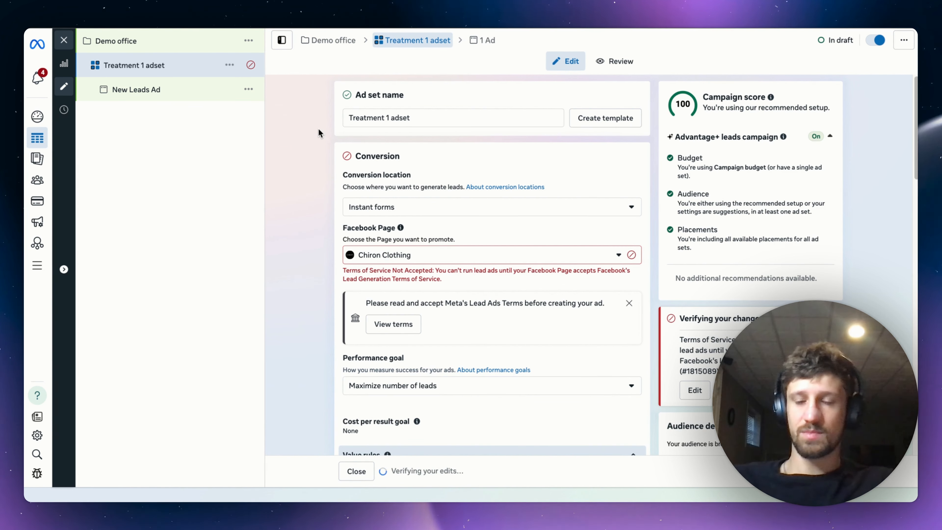
Choose Instant forms as the conversion location and accept Meta's Lead Ads terms for the Chiron Clothing page.
left_click(370, 207)
left_click(370, 381)
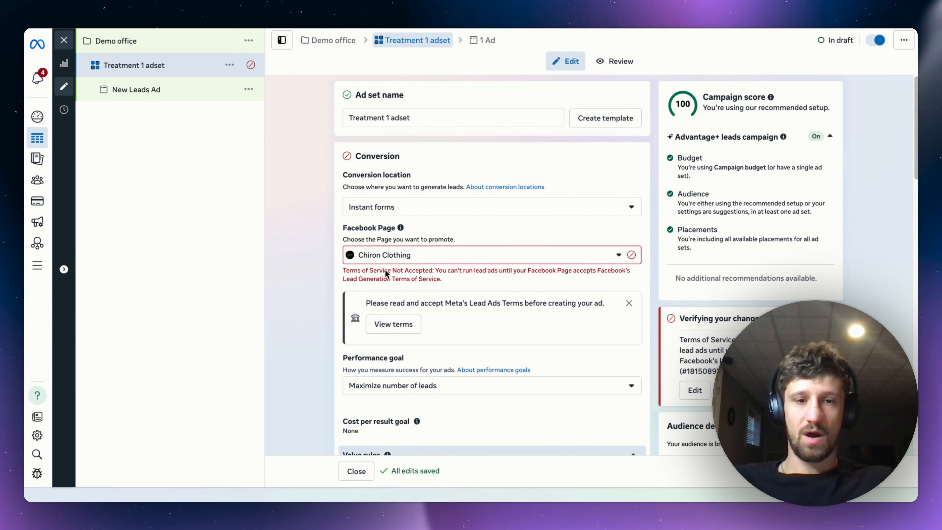
left_click(391, 326)
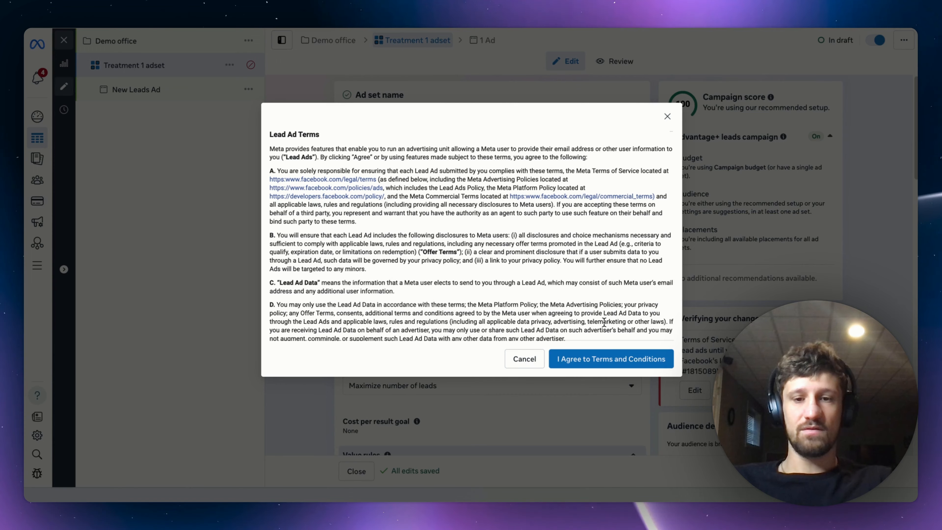
left_click(603, 358)
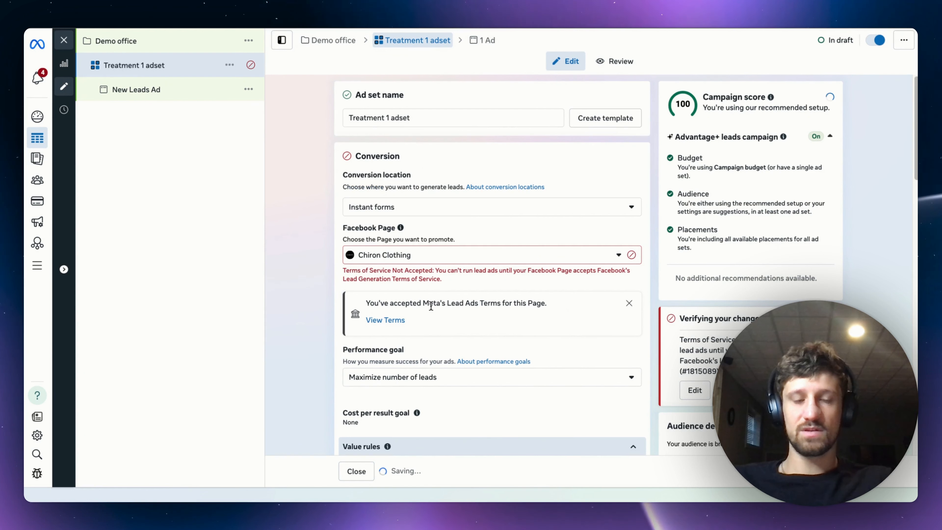
Select "Maximize number of leads" as the ad set's performance goal.
scroll(287, 281, "down", 5)
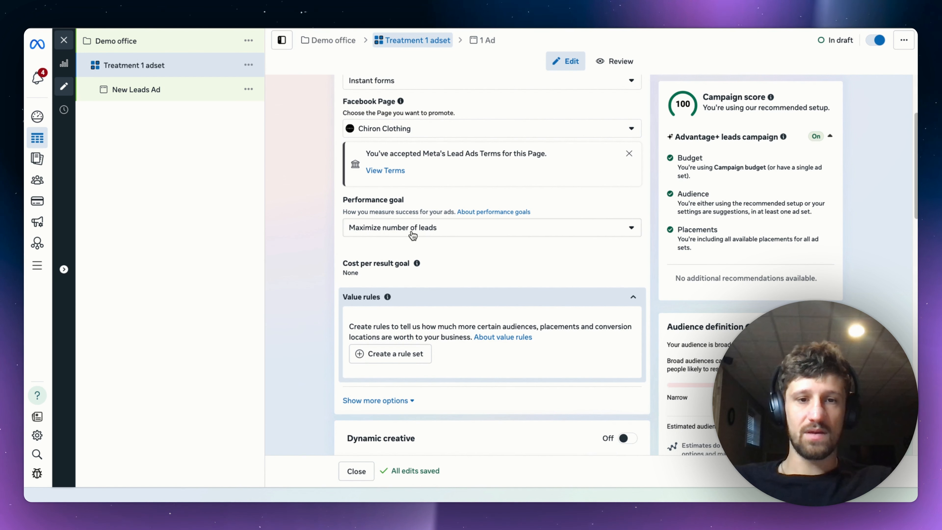
left_click(413, 230)
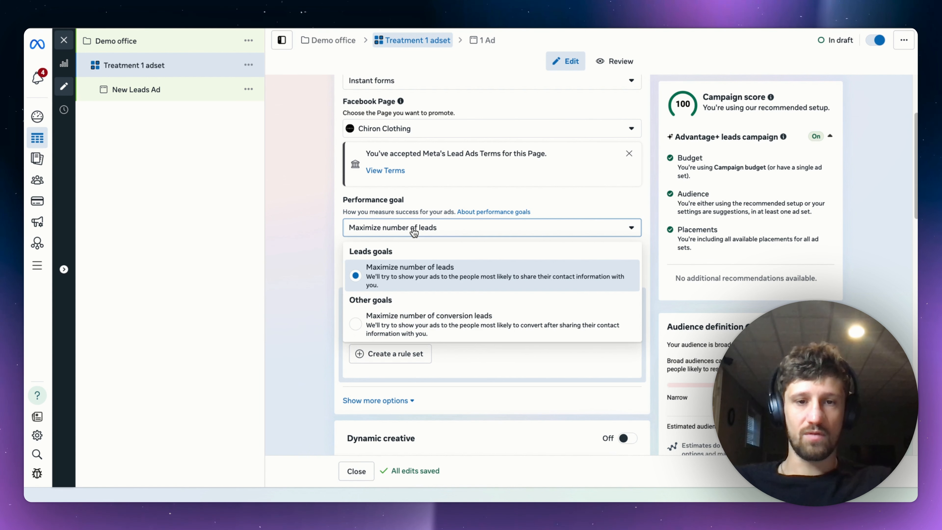
left_click(400, 283)
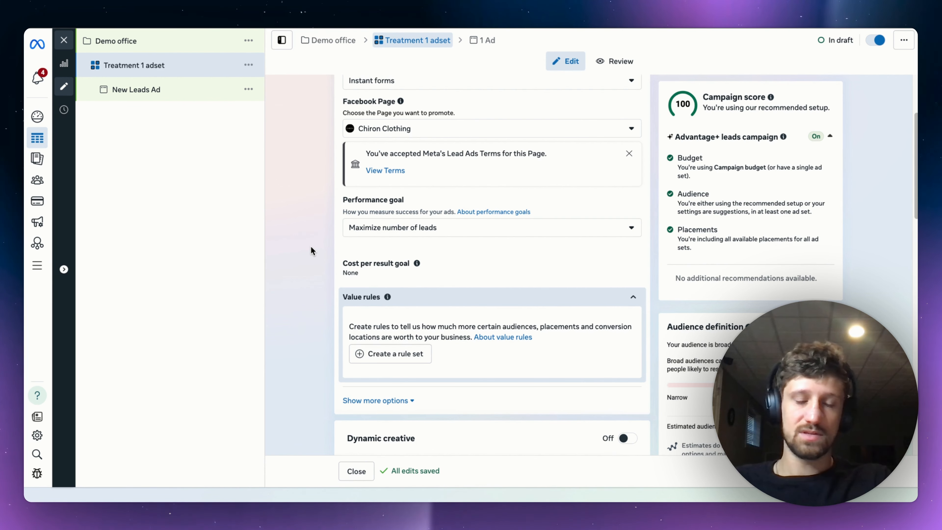
Turn on dynamic creative for the Treatment 1 ad set and accept its conditions.
scroll(310, 246, "down", 1)
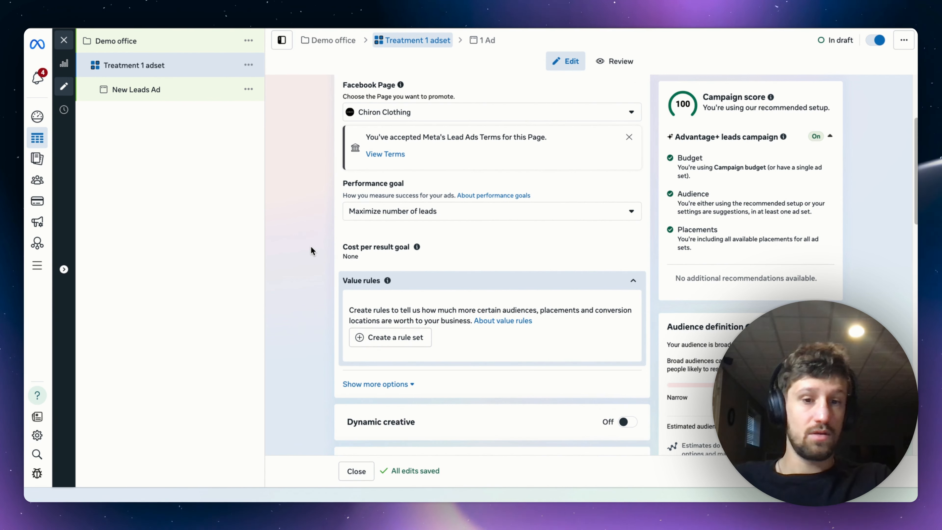
scroll(310, 246, "down", 1)
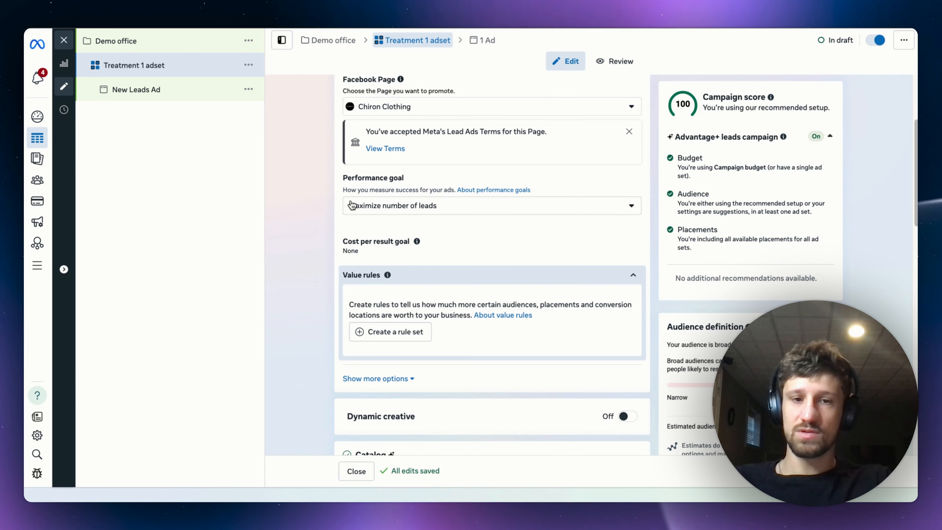
scroll(318, 219, "down", 5)
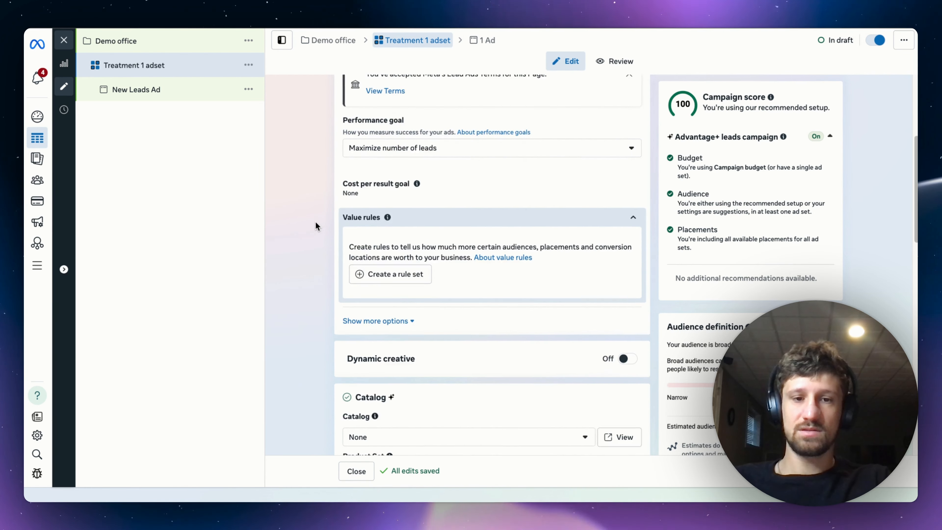
left_click(627, 253)
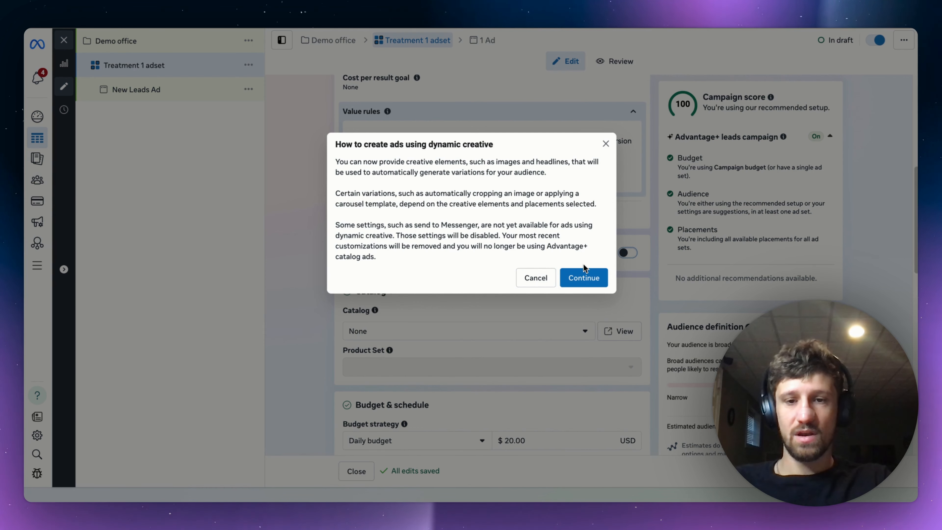
left_click(583, 278)
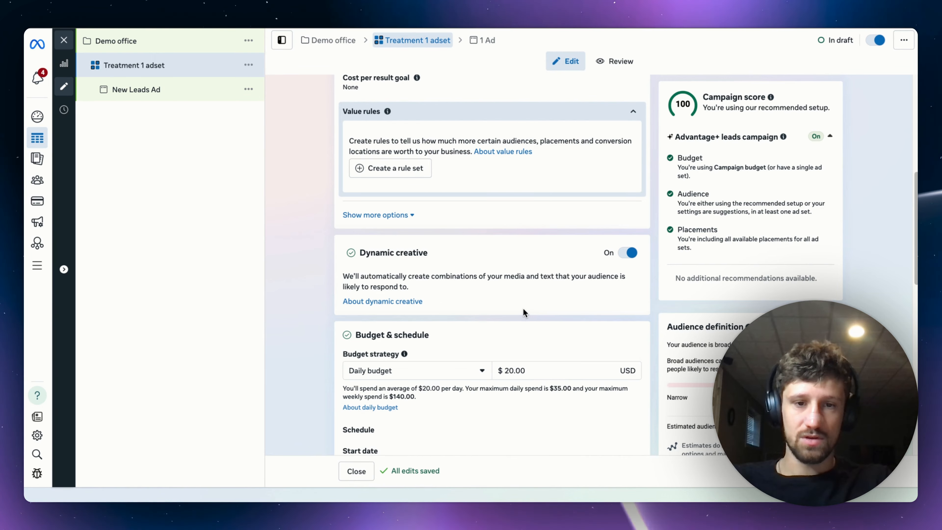
Change the ad set's budget strategy to Lifetime budget.
scroll(523, 312, "down", 2)
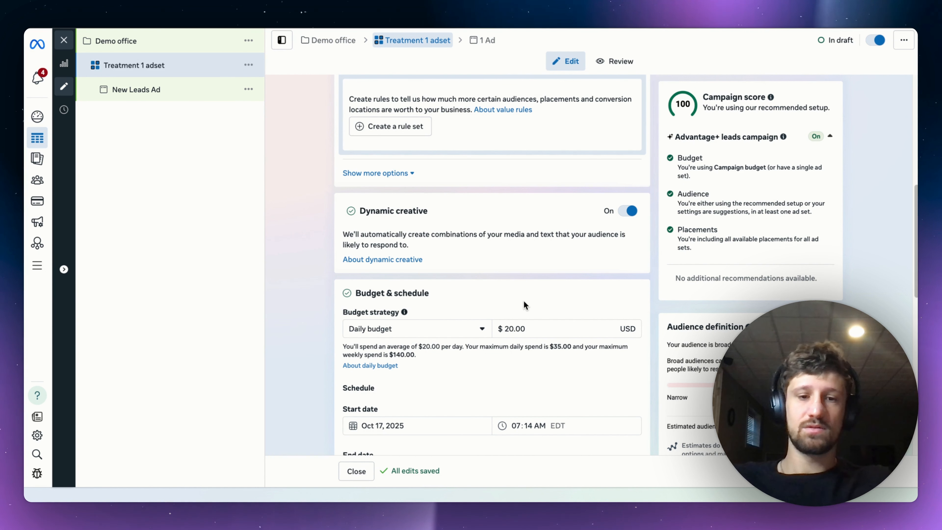
left_click(468, 333)
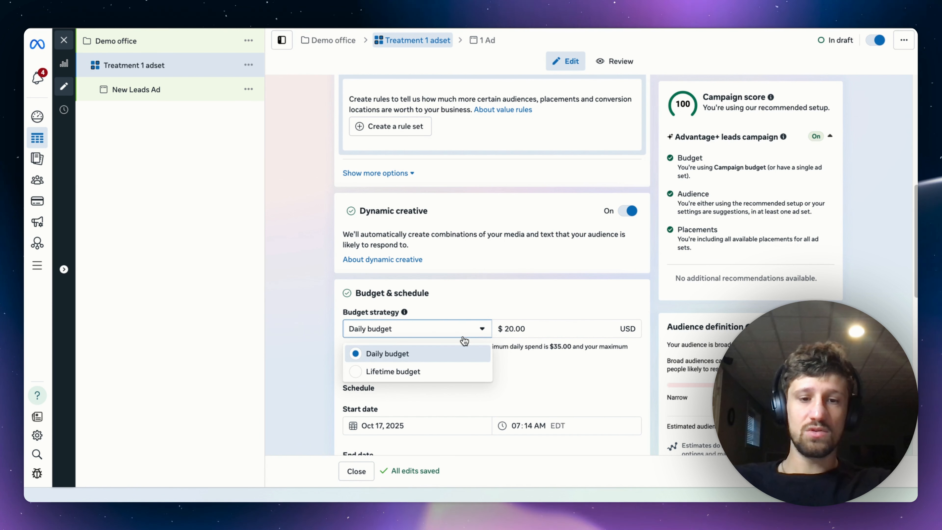
left_click(418, 373)
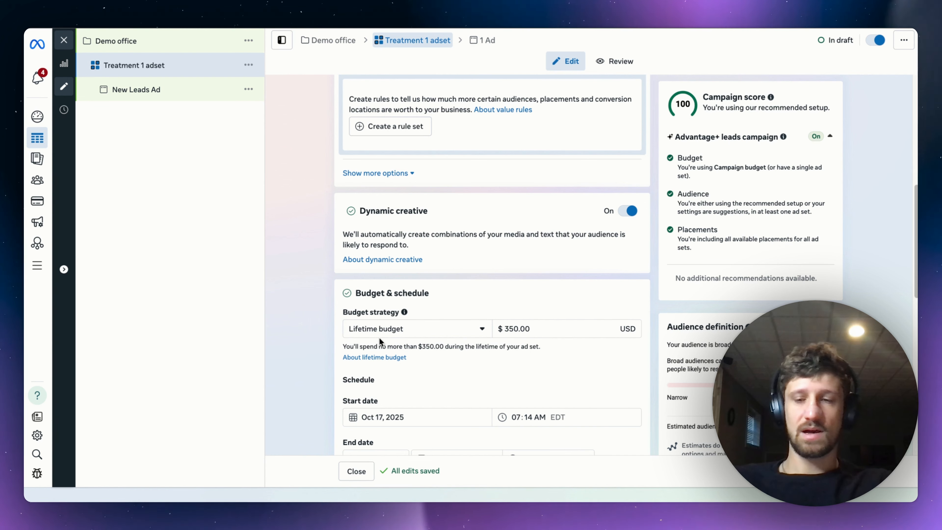
Show the additional budget and schedule settings and set the ad set's end date to 30 days.
scroll(342, 337, "down", 3)
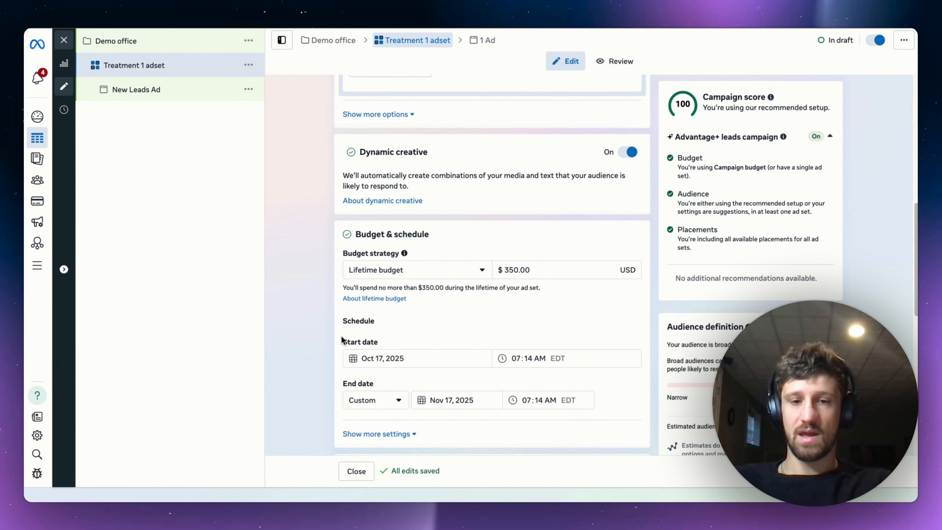
scroll(341, 339, "down", 1)
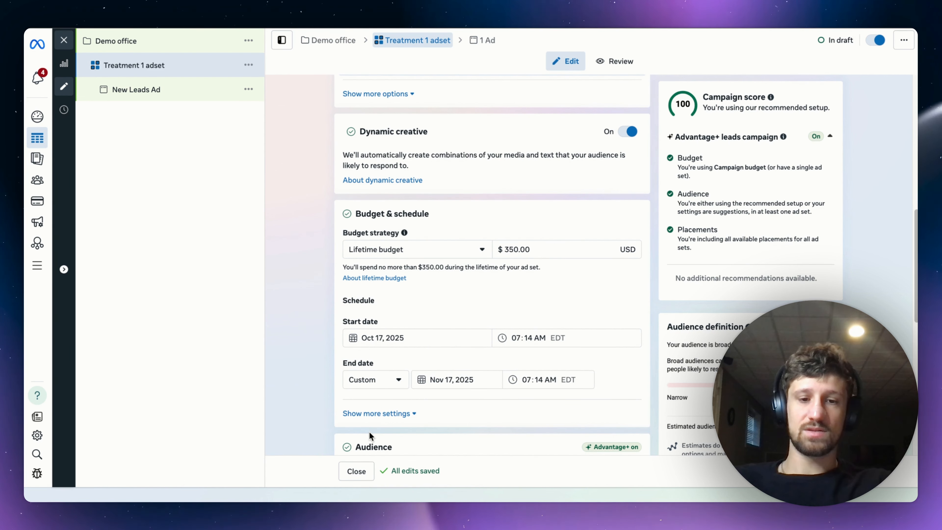
left_click(380, 413)
scroll(325, 389, "down", 5)
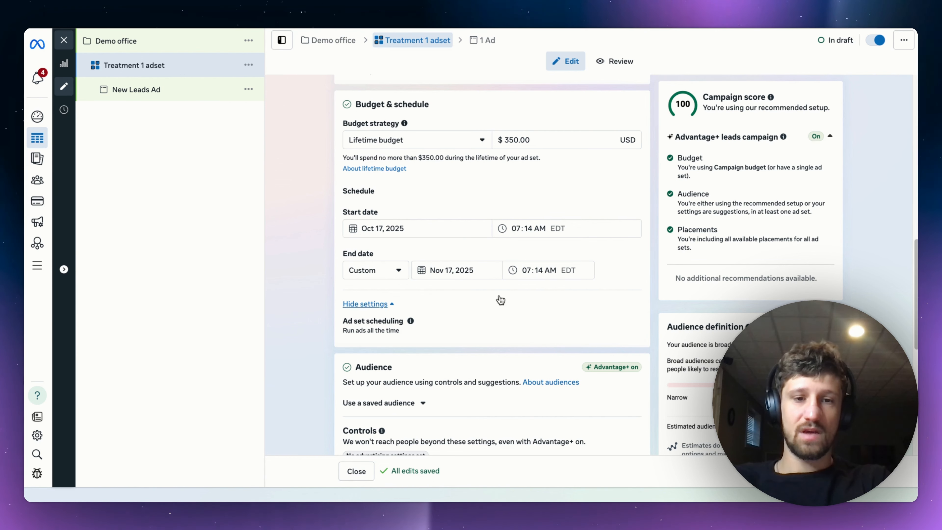
left_click(378, 279)
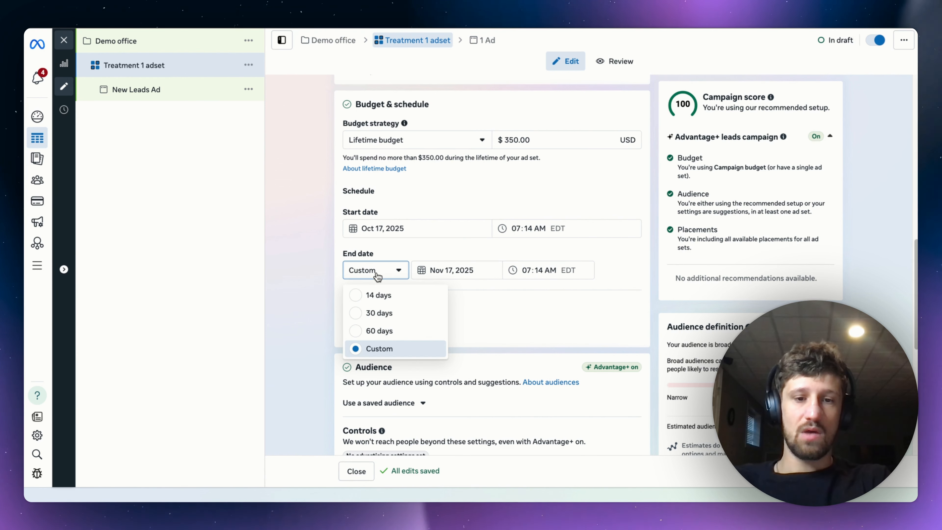
left_click(381, 313)
Set the ad set's lifetime budget to $1,000.
double_click(509, 143)
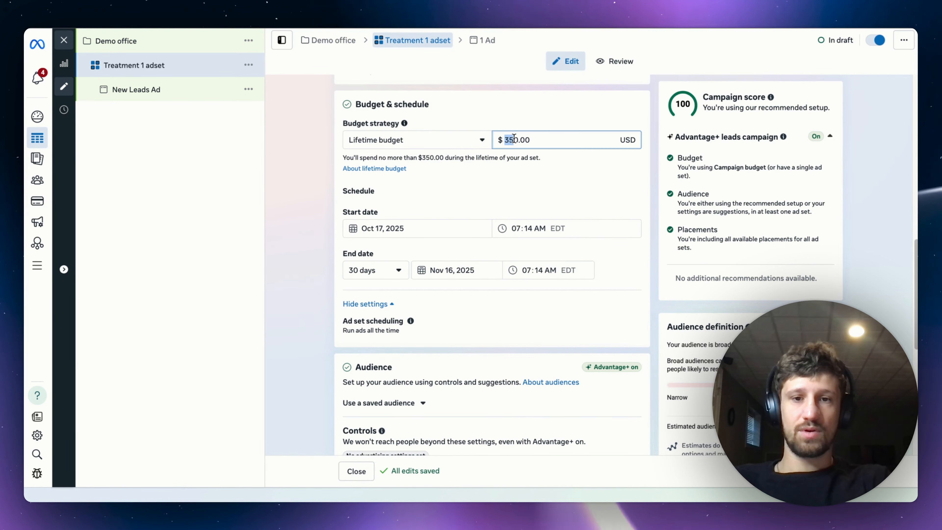
type("1000")
left_click(506, 121)
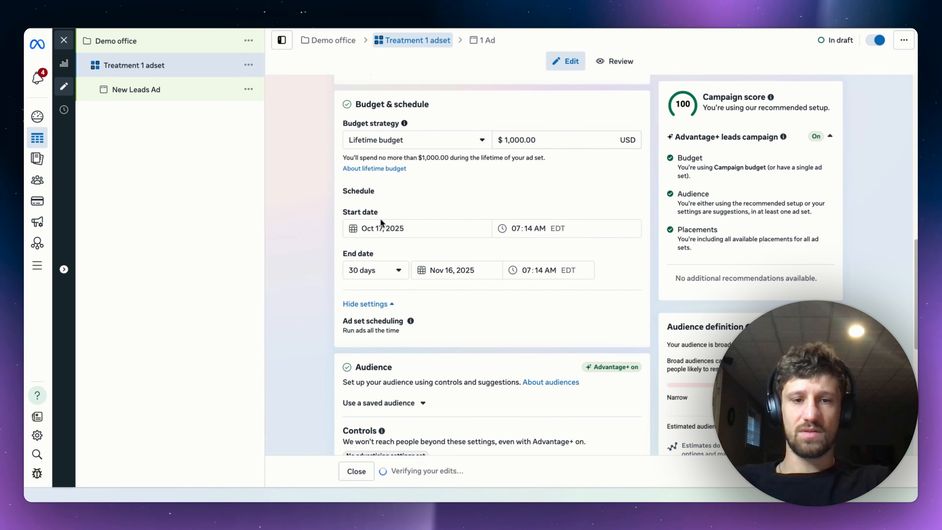
Enable a schedule for the ads and mark Monday to Friday from 9am to 5pm as the scheduled hours.
mouse_move(419, 323)
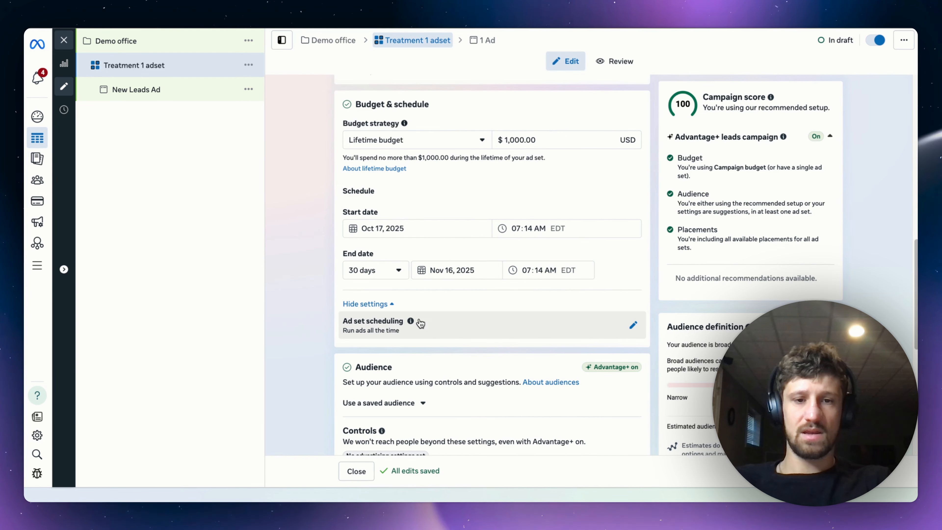
left_click(633, 326)
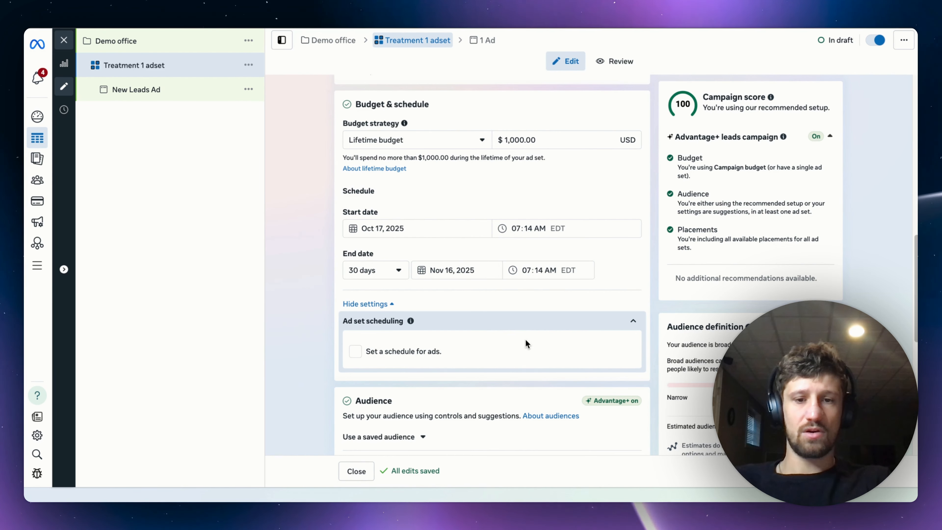
left_click(401, 350)
scroll(412, 345, "down", 5)
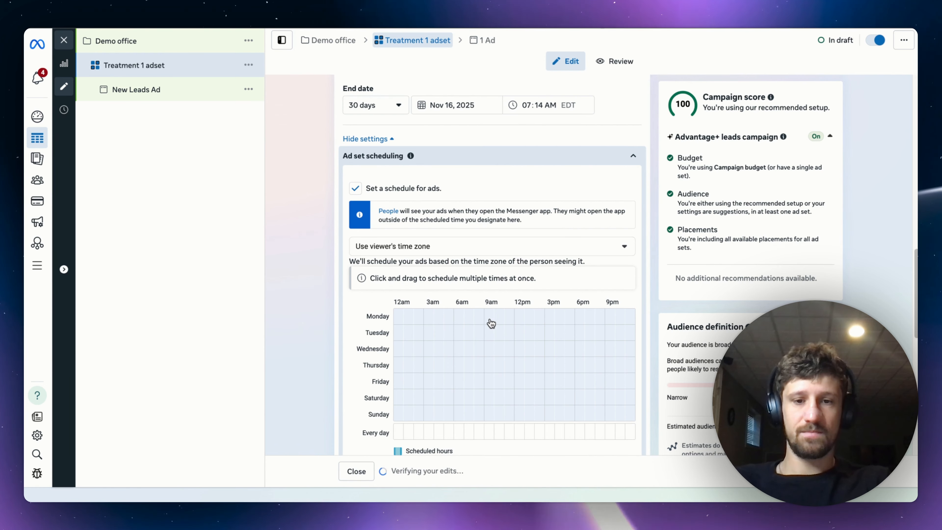
left_click_drag(489, 321, 559, 356)
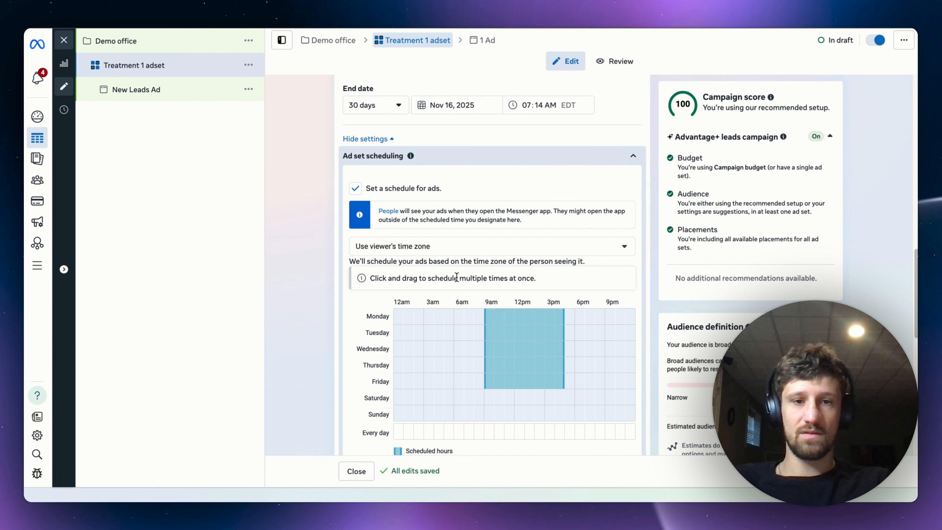
scroll(317, 336, "up", 4)
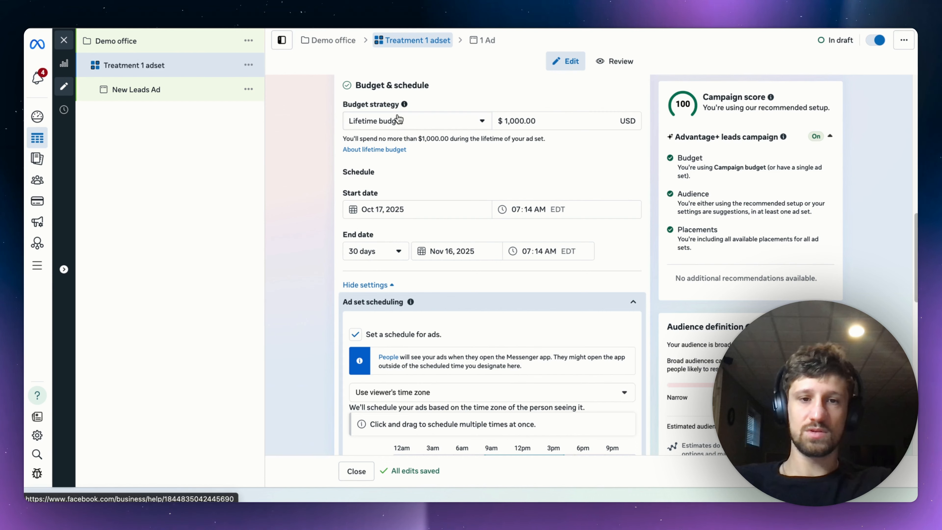
scroll(379, 163, "down", 1)
scroll(379, 162, "down", 2)
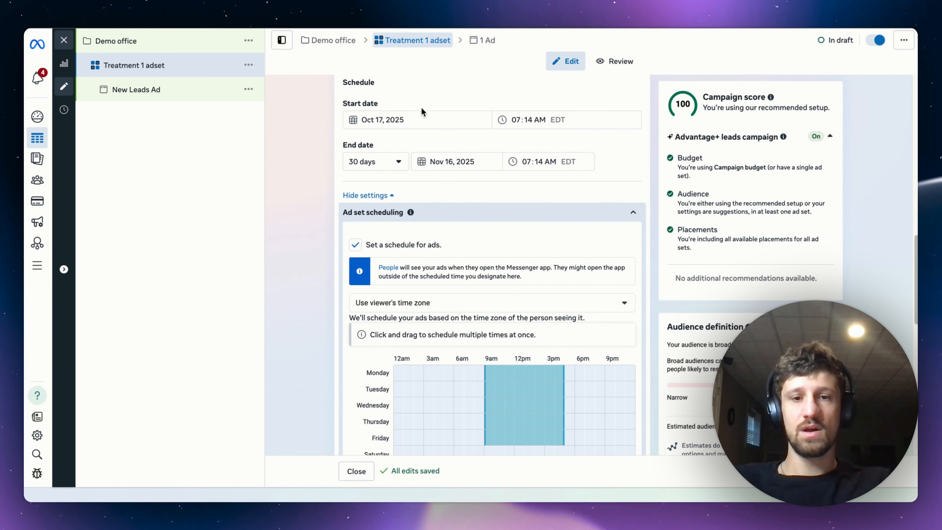
Search the ad set's audience locations for "white house dc" and include White House, Washington DC in place of the United States.
scroll(385, 178, "up", 4)
scroll(527, 164, "down", 6)
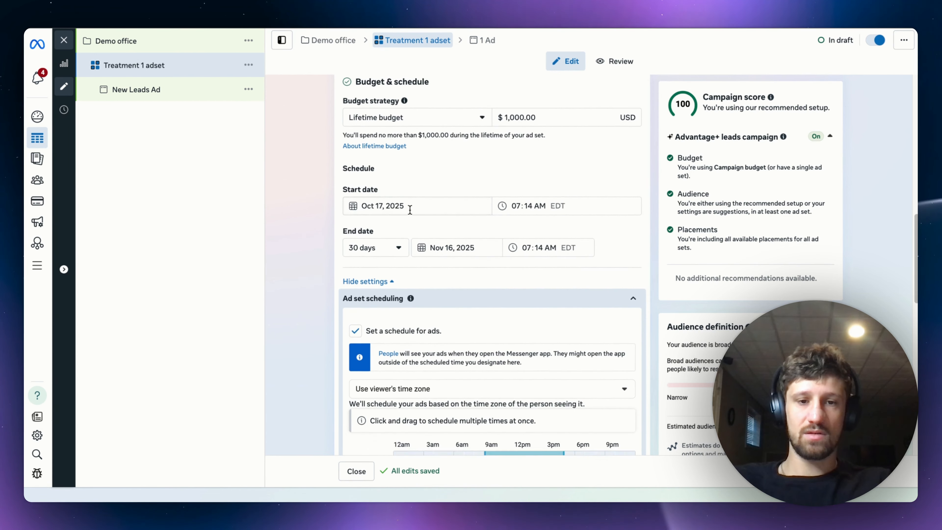
scroll(390, 329, "down", 7)
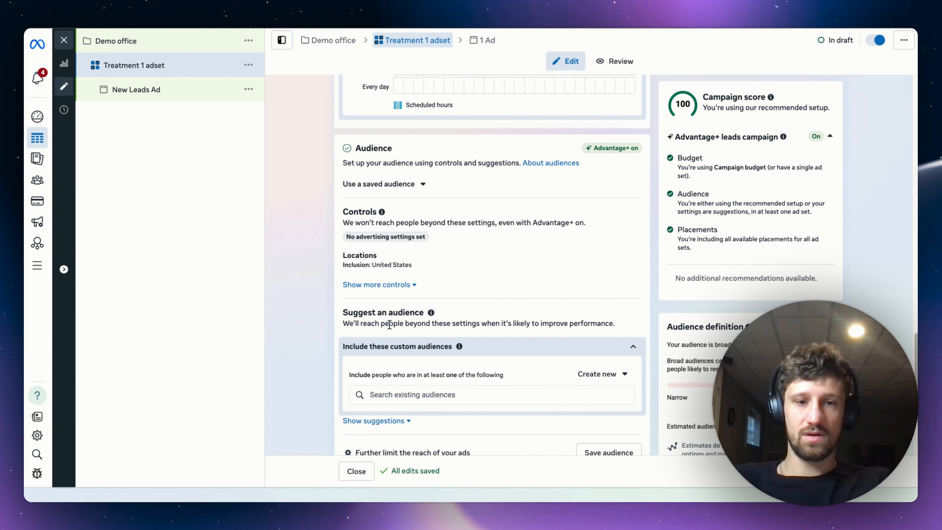
left_click(633, 258)
left_click(483, 345)
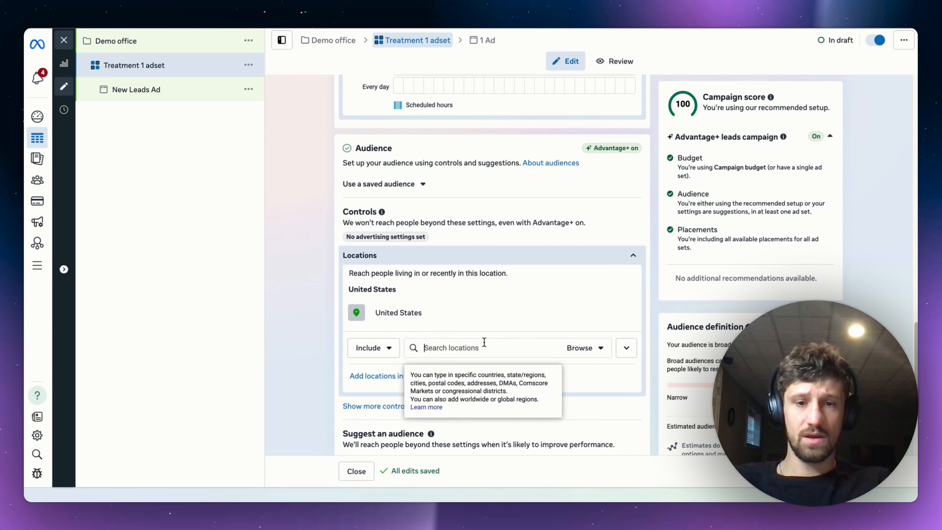
type("white house dc")
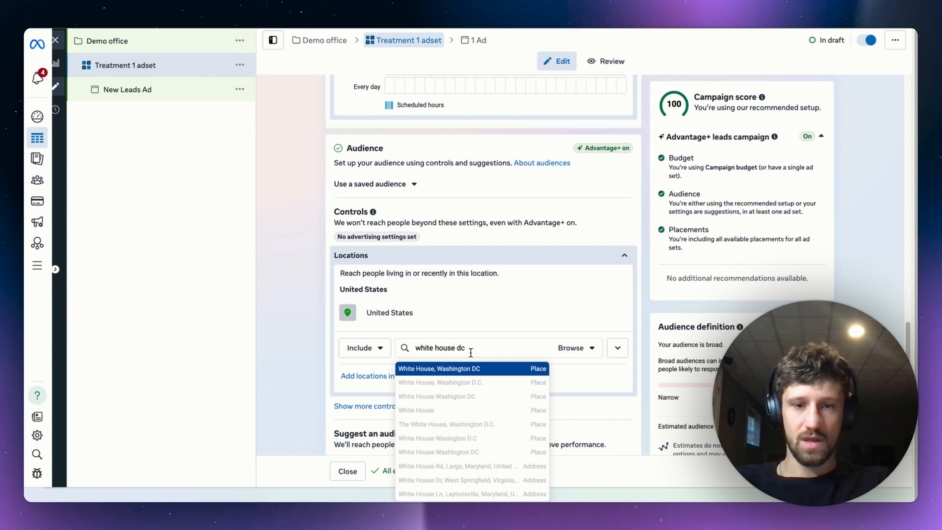
key("Return")
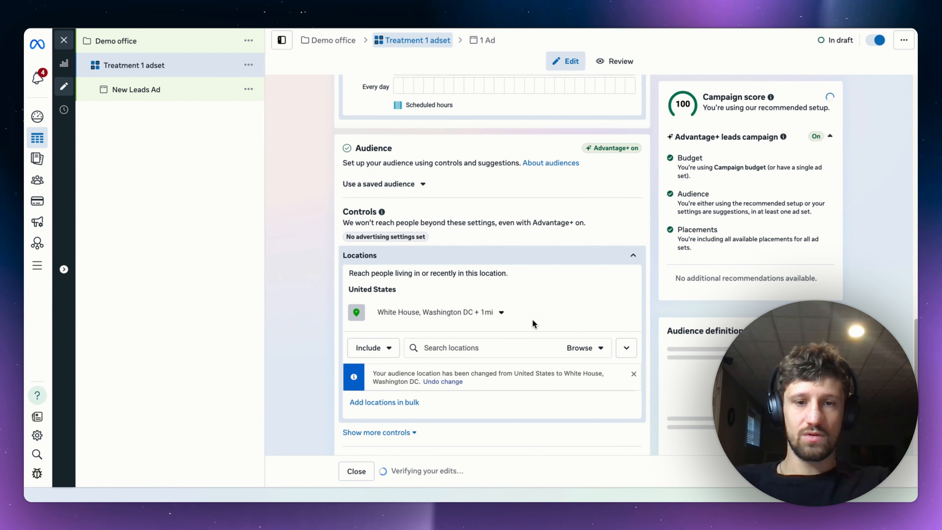
Set the radius around the White House location to 10 miles, check its coverage on the map and reduce it to 8 miles.
left_click(498, 313)
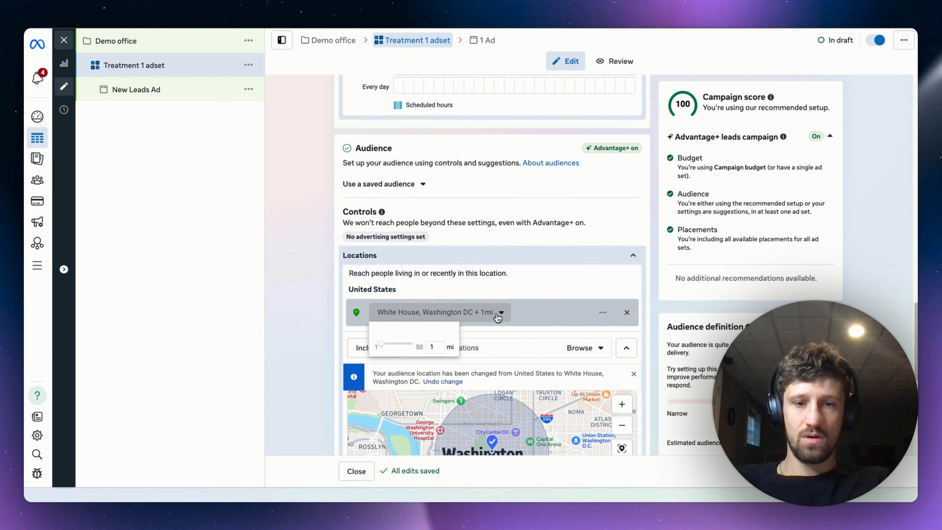
left_click(437, 347)
type("0")
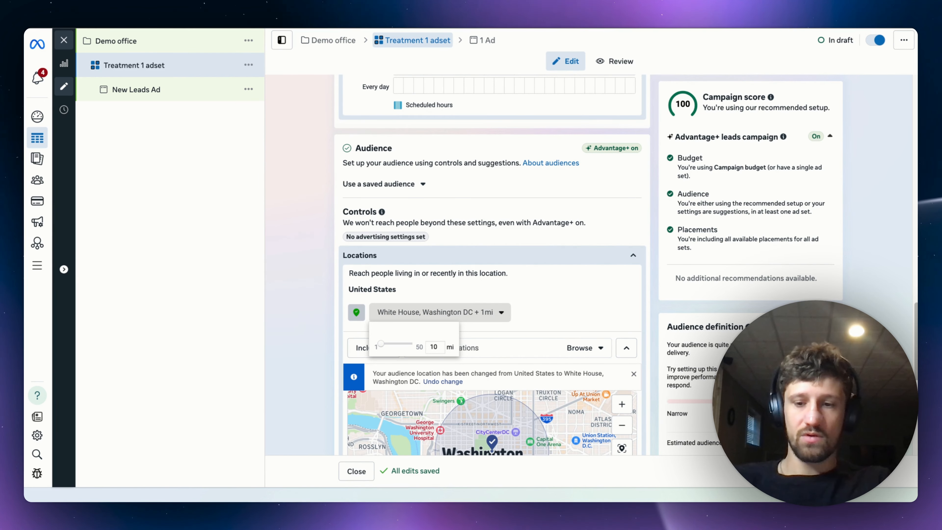
key("Return")
scroll(496, 355, "down", 3)
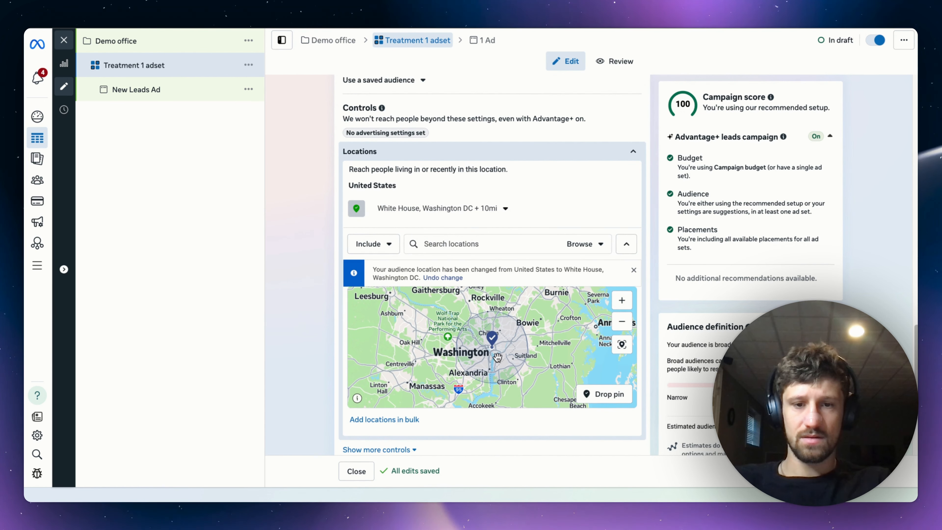
left_click(621, 301)
scroll(526, 288, "down", 5)
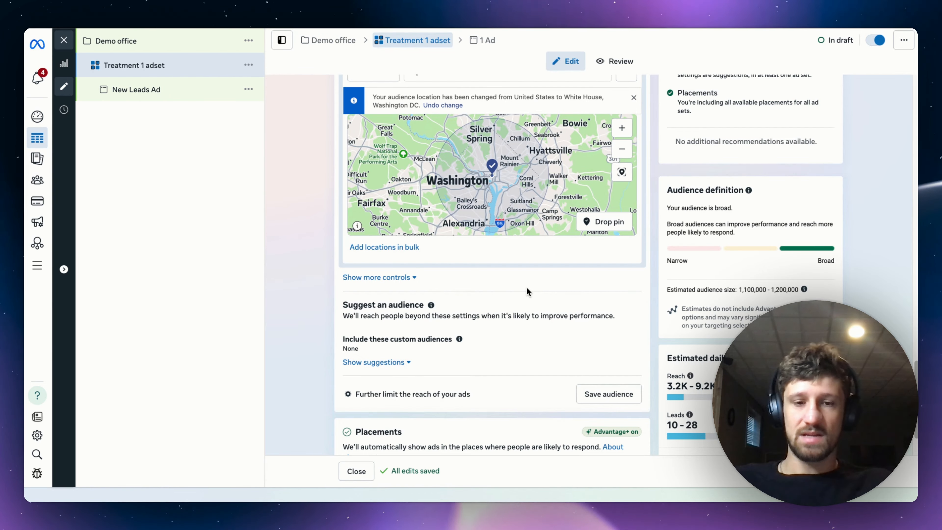
Switch the location mode to Exclude and return it to Include.
scroll(488, 291, "down", 1)
scroll(460, 286, "up", 2)
scroll(461, 285, "up", 3)
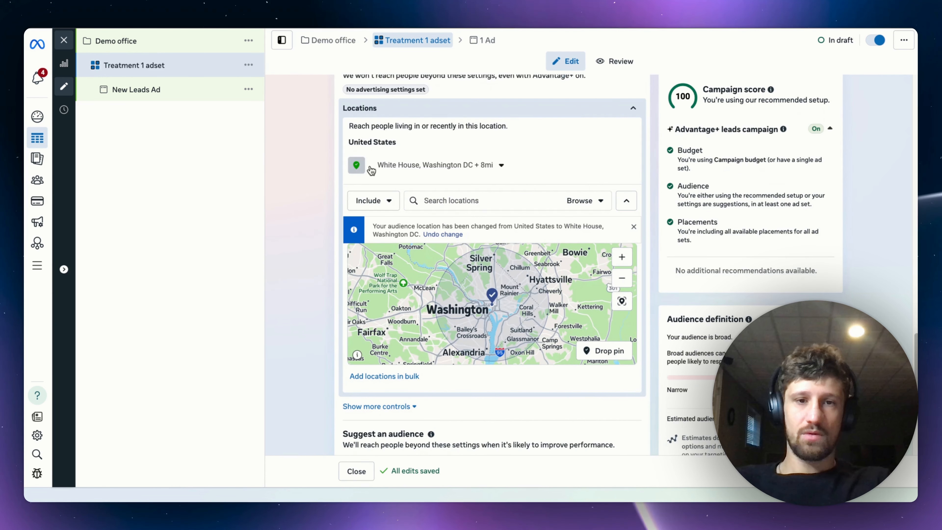
left_click(375, 200)
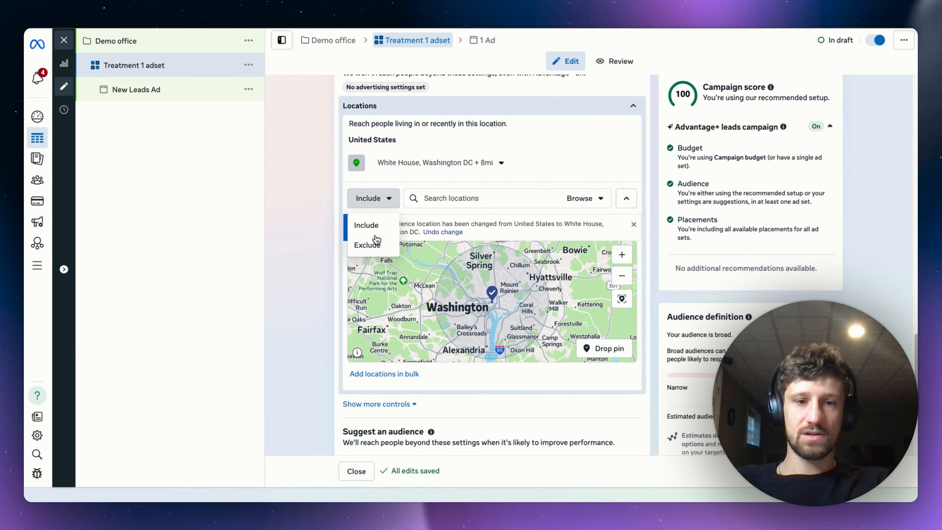
left_click(371, 242)
left_click(375, 198)
left_click(370, 222)
Drop an included location pin on the map near Fairfax, Virginia, and set its radius to 7 miles.
left_click(604, 348)
left_click(378, 327)
left_click(475, 163)
left_click_drag(436, 197, 412, 197)
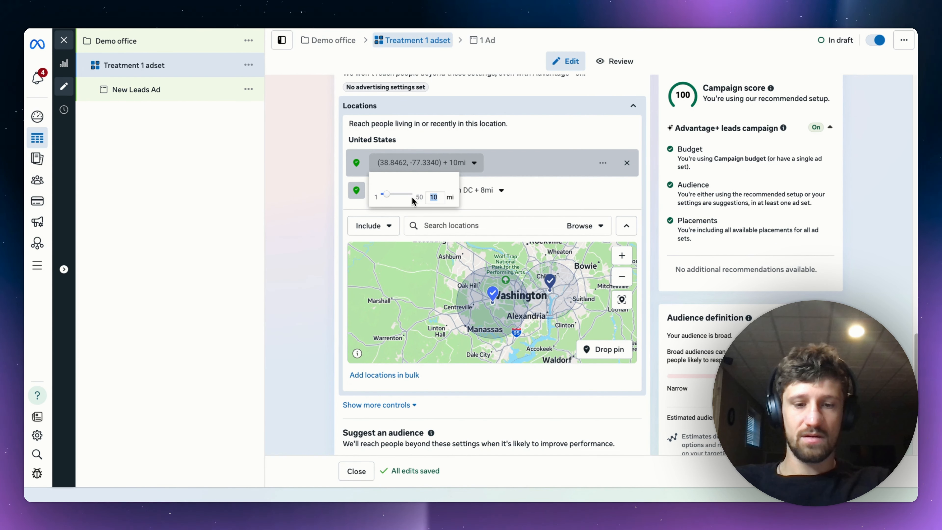
left_click(451, 208)
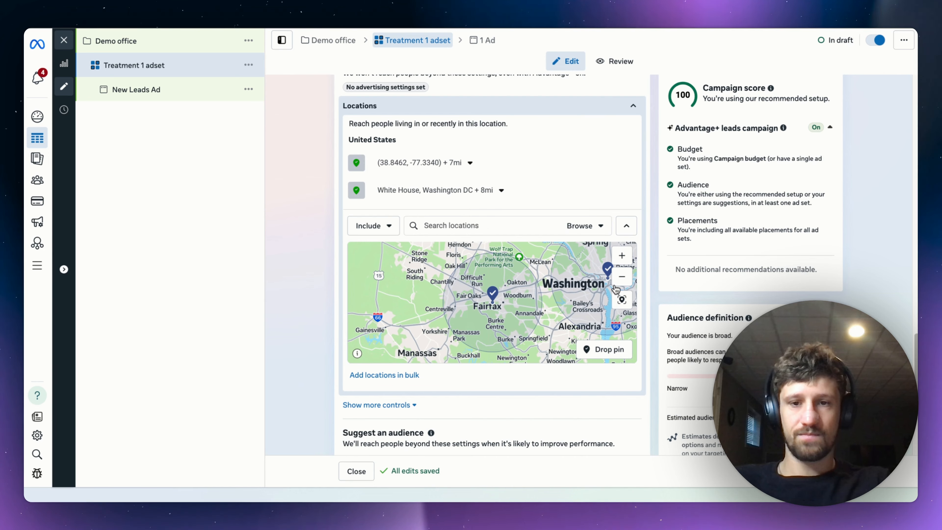
left_click(622, 277)
left_click_drag(587, 316, 554, 316)
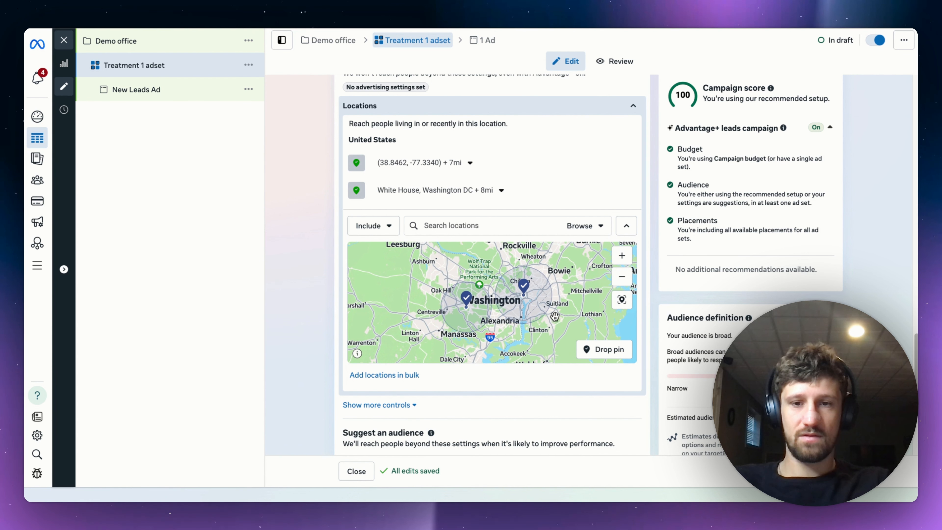
Expand the audience suggestions, read the note on reach and switch to the setup that further limits the ads' reach.
scroll(497, 377, "down", 5)
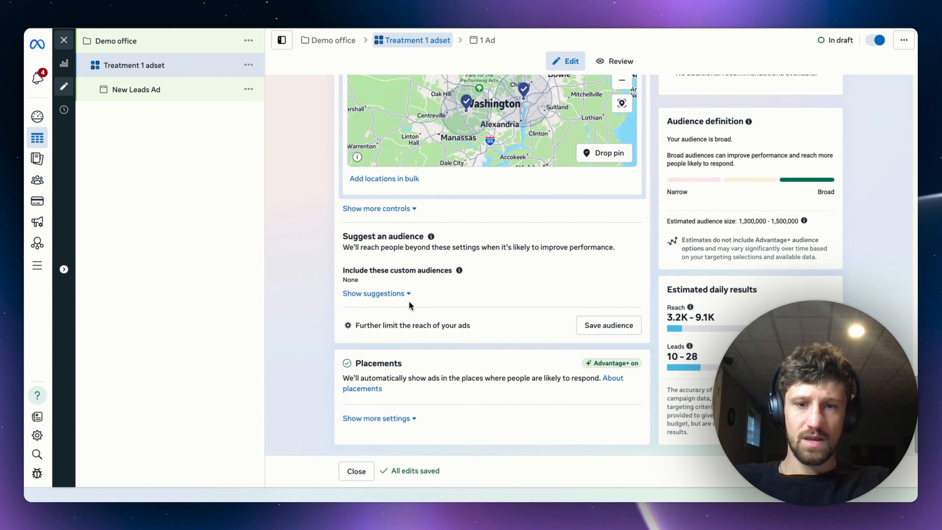
left_click(385, 294)
double_click(348, 247)
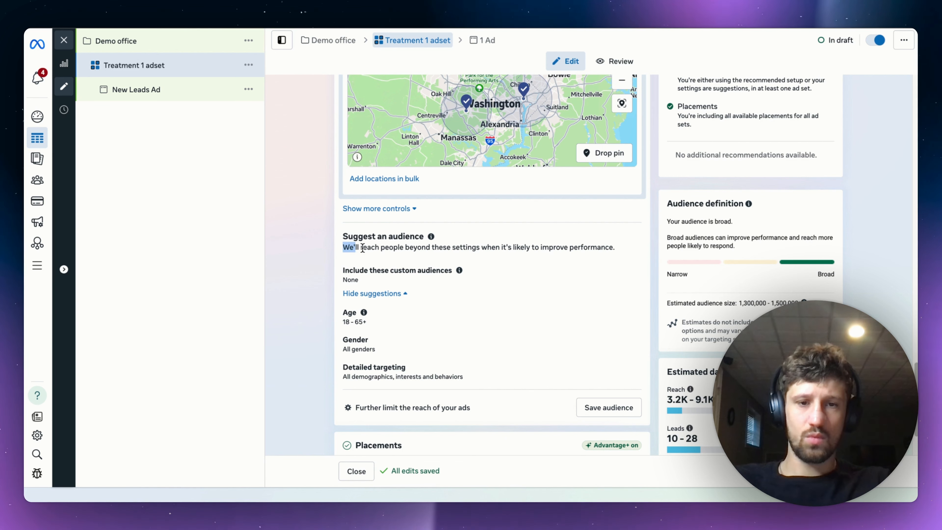
left_click_drag(362, 248, 543, 246)
left_click(543, 247)
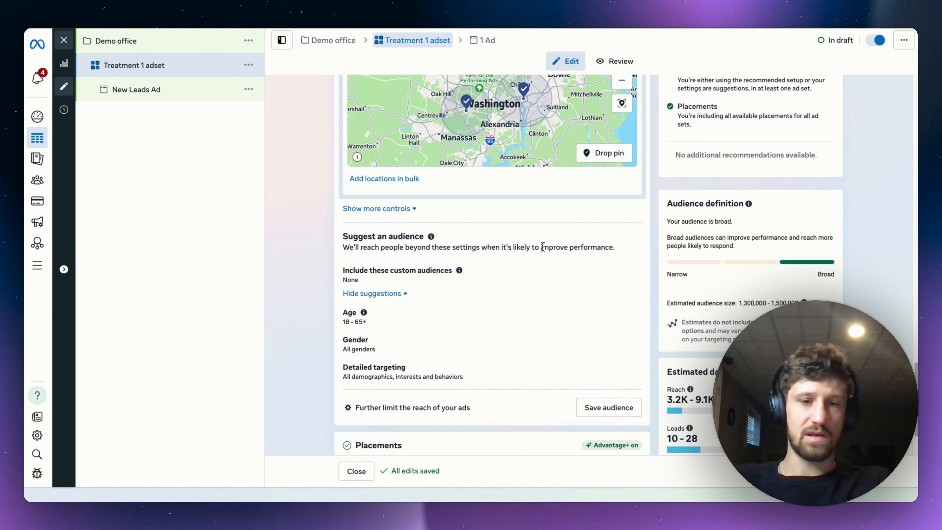
left_click(390, 408)
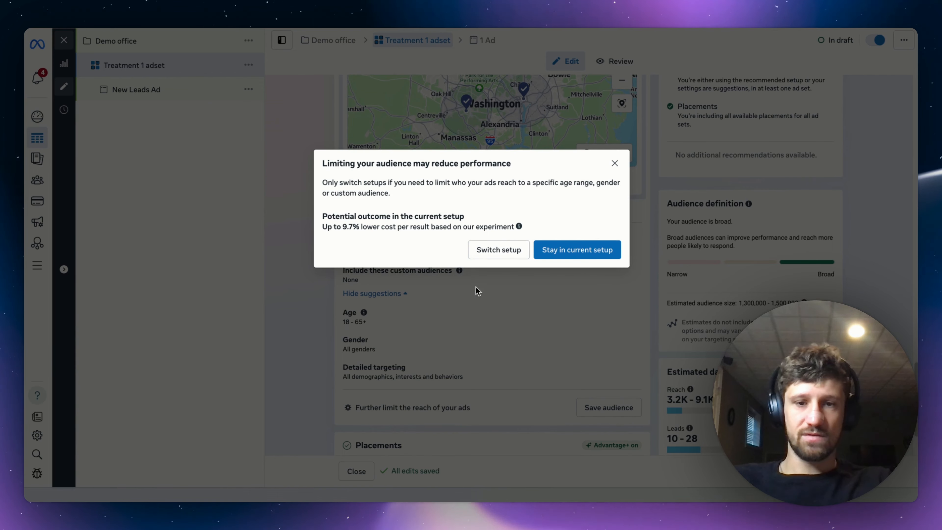
left_click(515, 251)
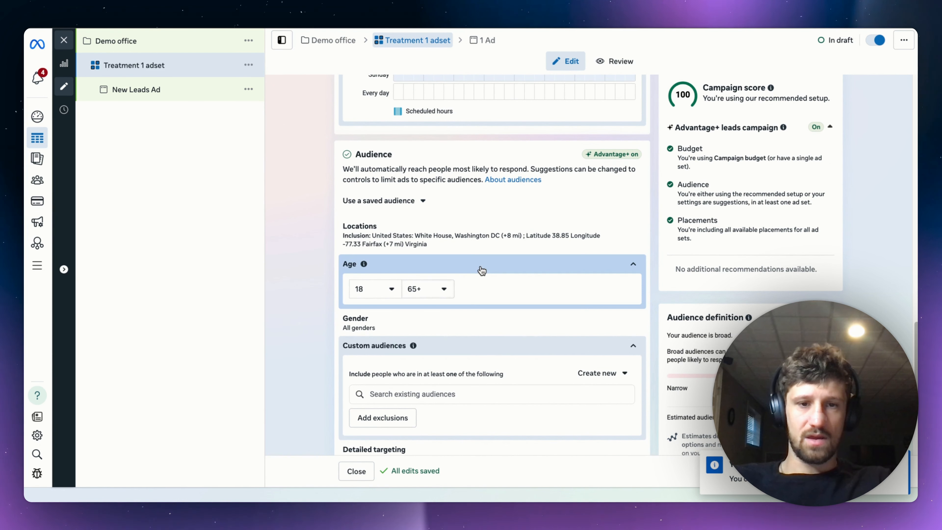
Set the audience's minimum age to 25 and stop using the age range as a suggestion.
left_click(376, 288)
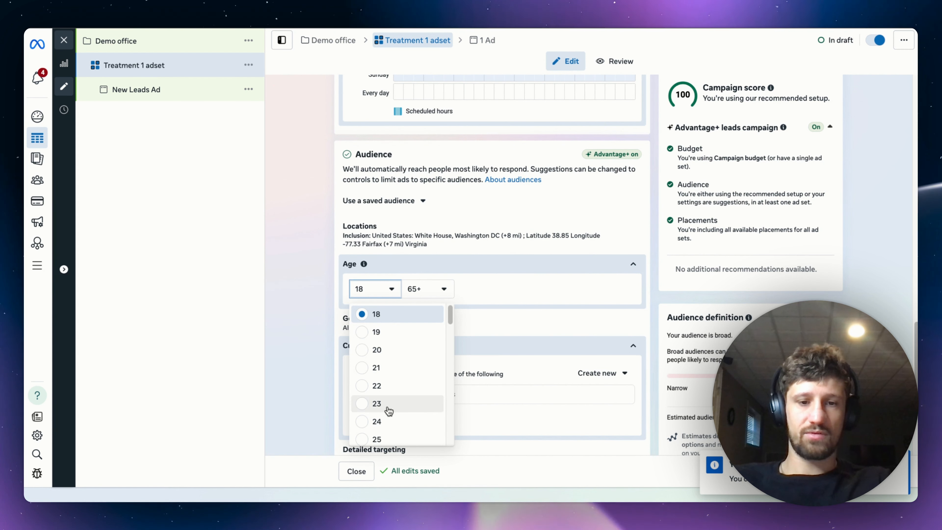
left_click(376, 439)
scroll(499, 271, "down", 2)
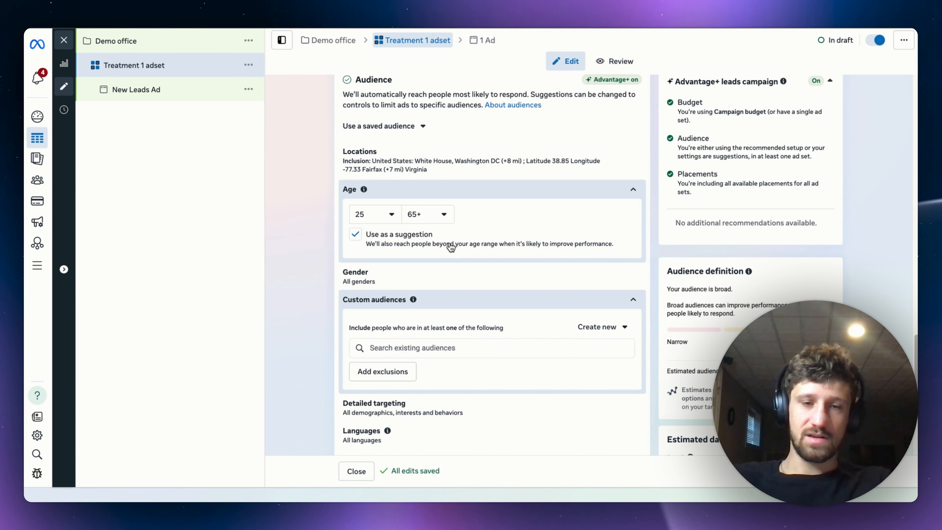
left_click(355, 234)
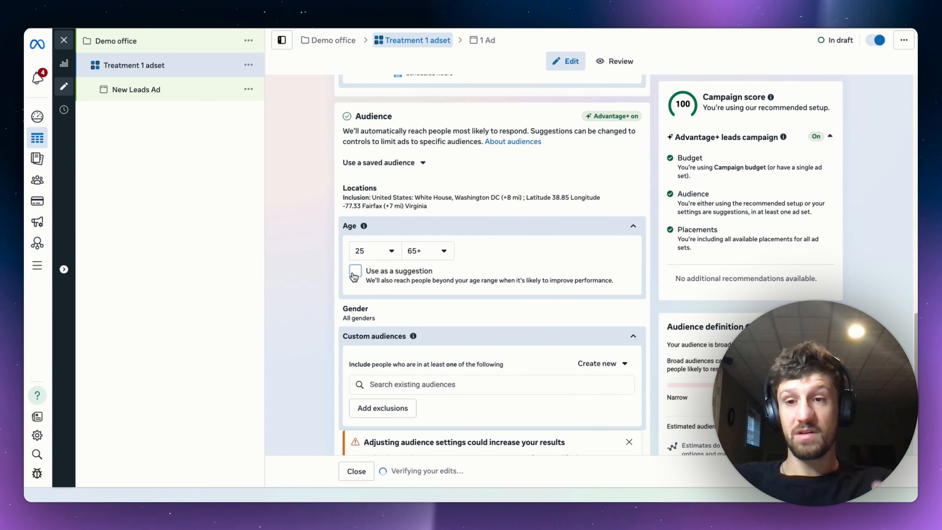